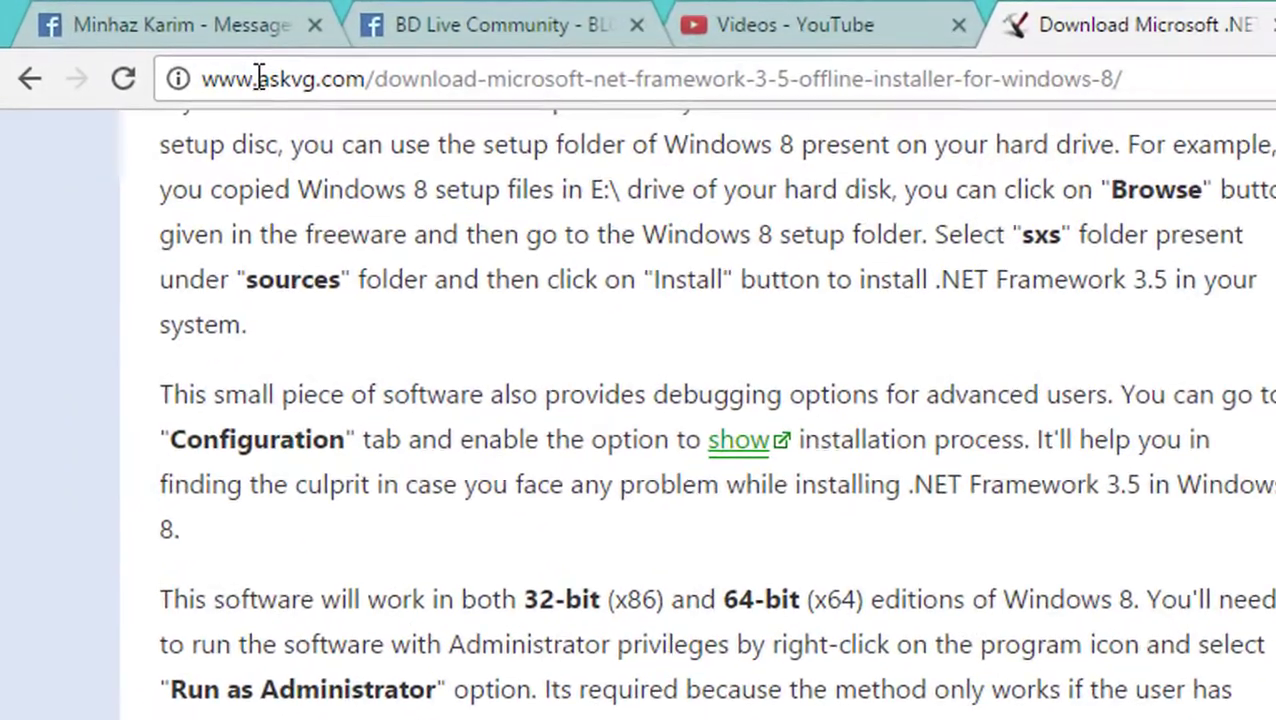
Download the .NET Framework 3.5 offline installer zip through IDM, declining the browser integration prompt
scroll(952, 551, down, 3)
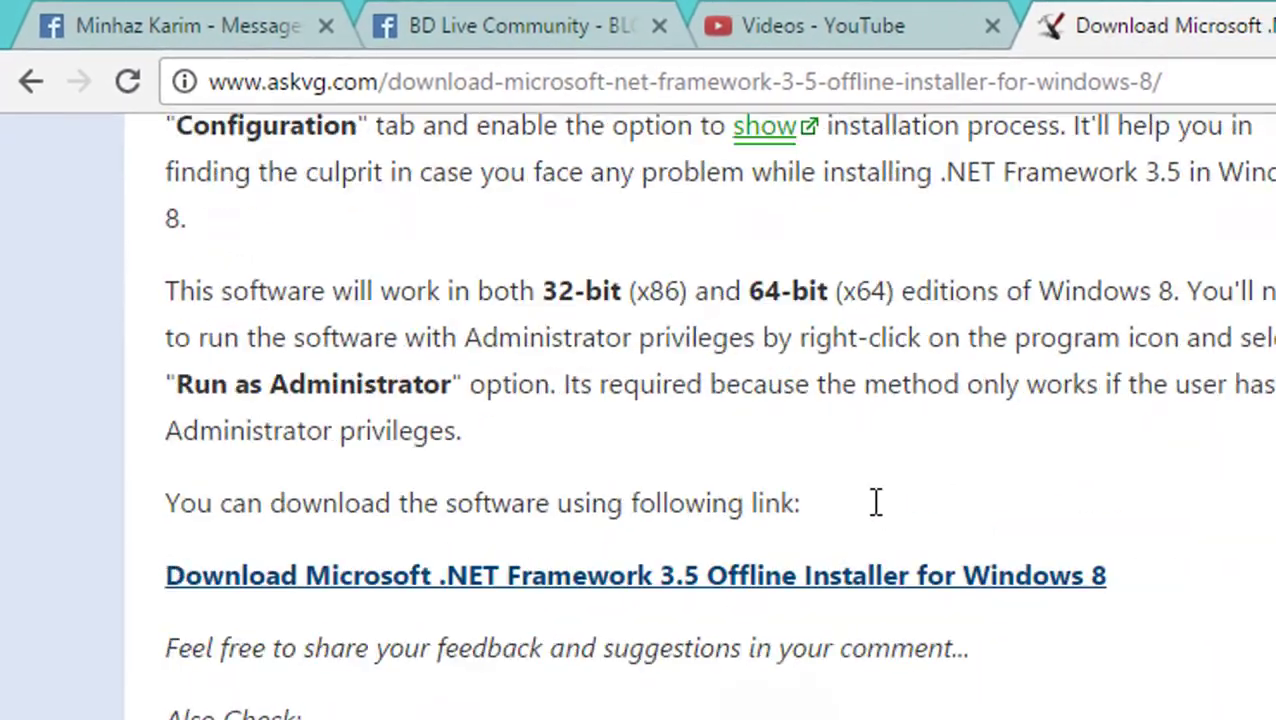
scroll(874, 504, down, 3)
scroll(621, 364, down, 3)
scroll(481, 282, down, 2)
scroll(476, 281, up, 5)
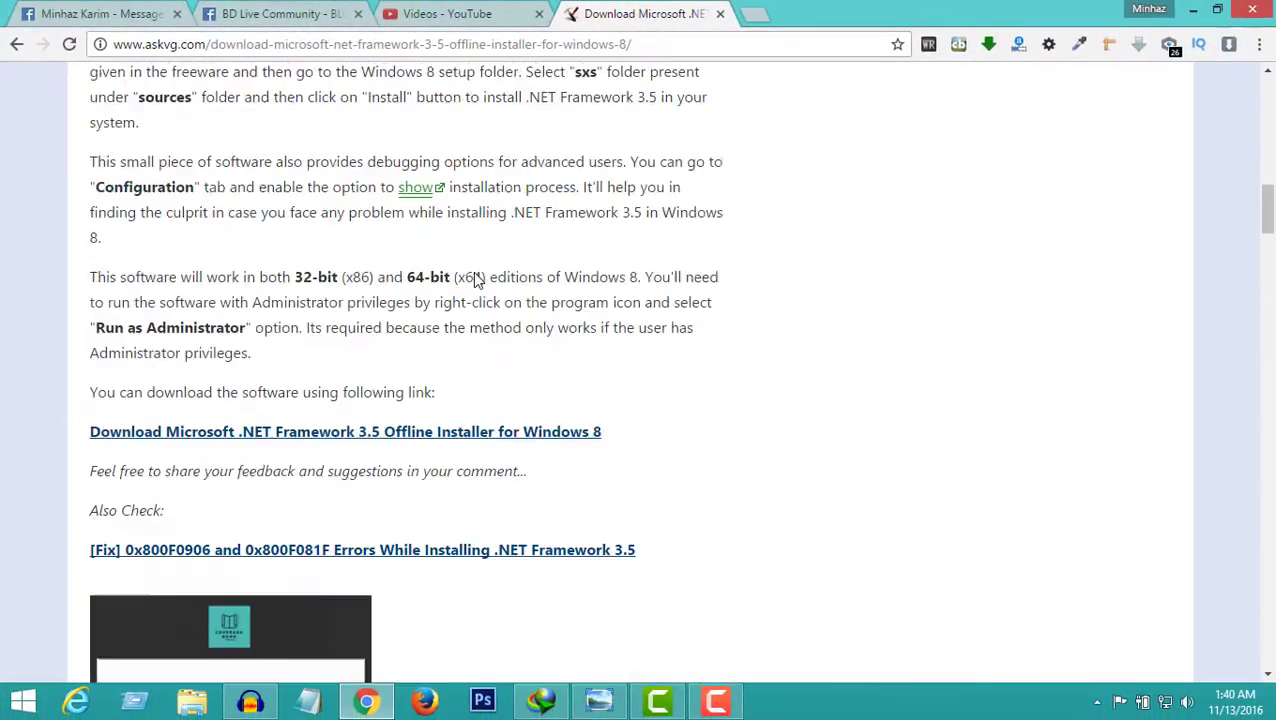
scroll(476, 276, up, 3)
scroll(476, 272, up, 3)
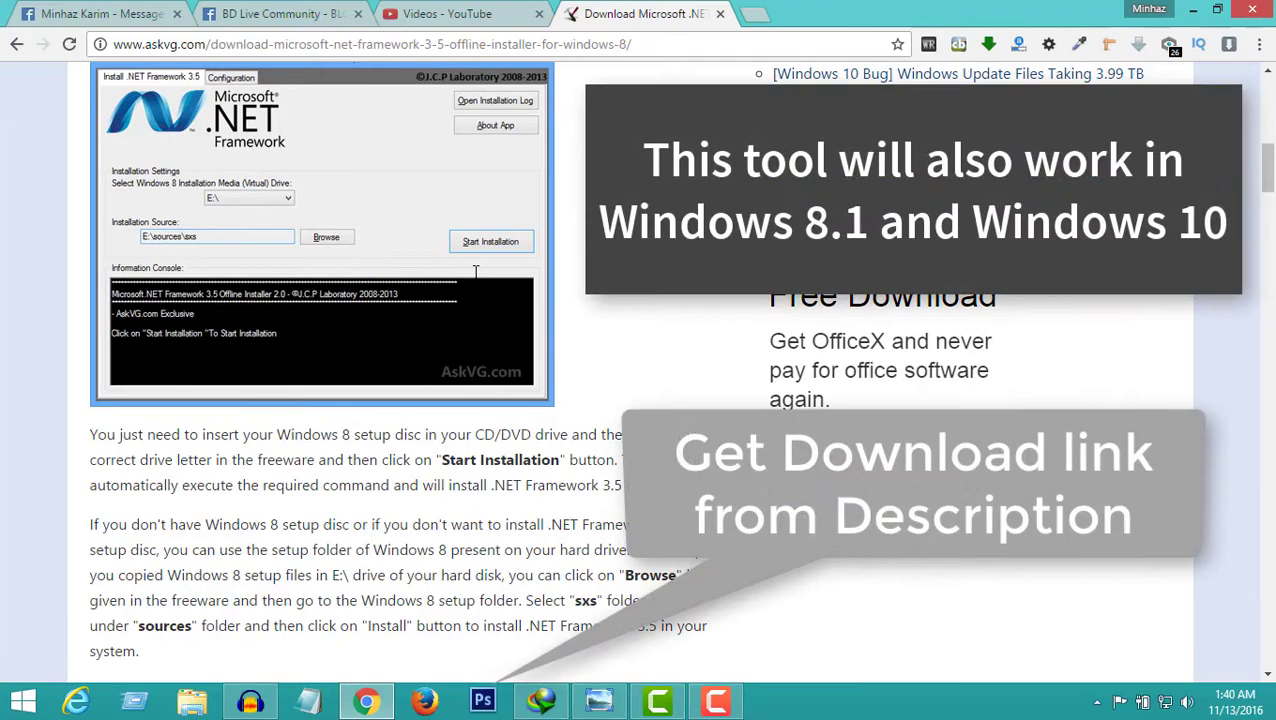
scroll(474, 281, down, 3)
scroll(474, 281, down, 2)
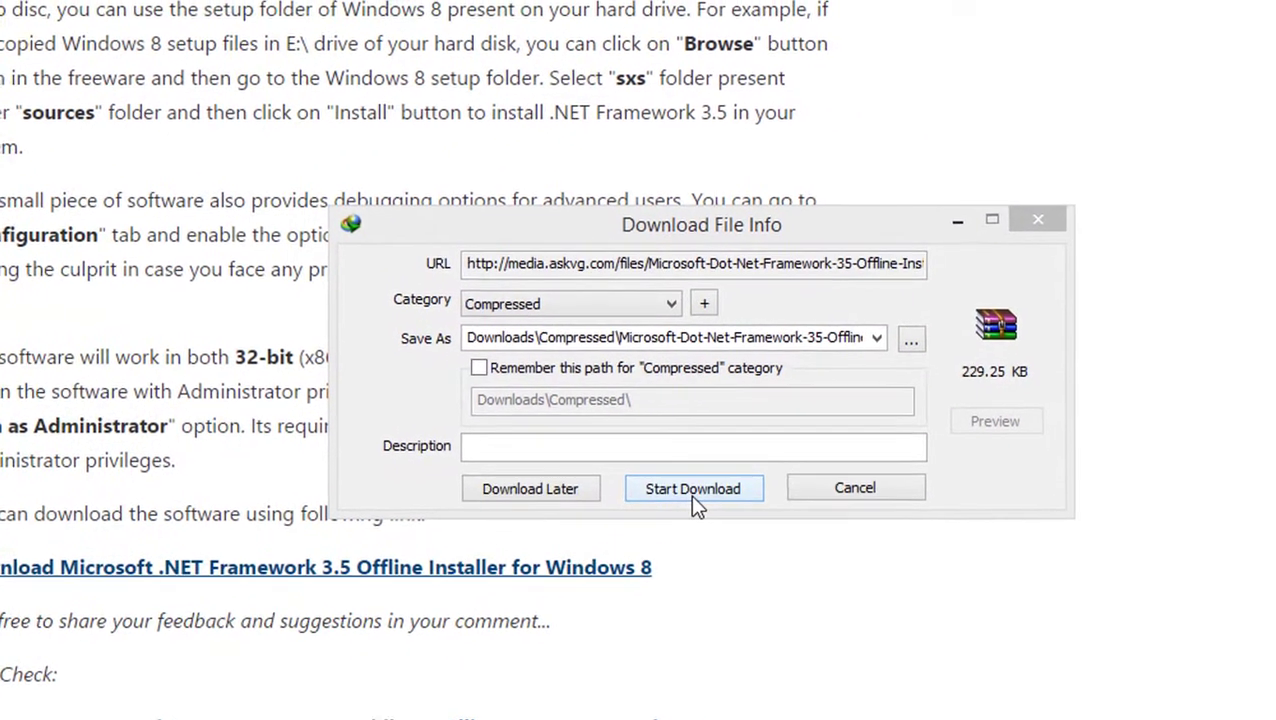
click(728, 472)
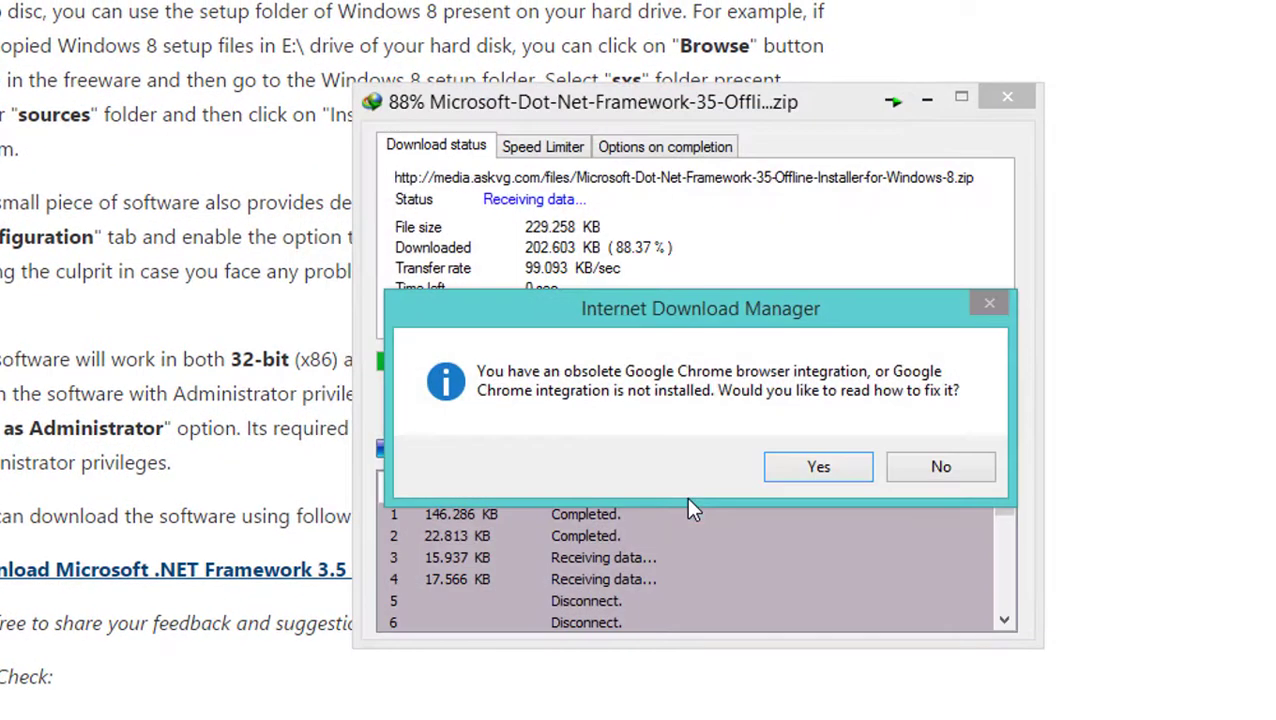
click(930, 478)
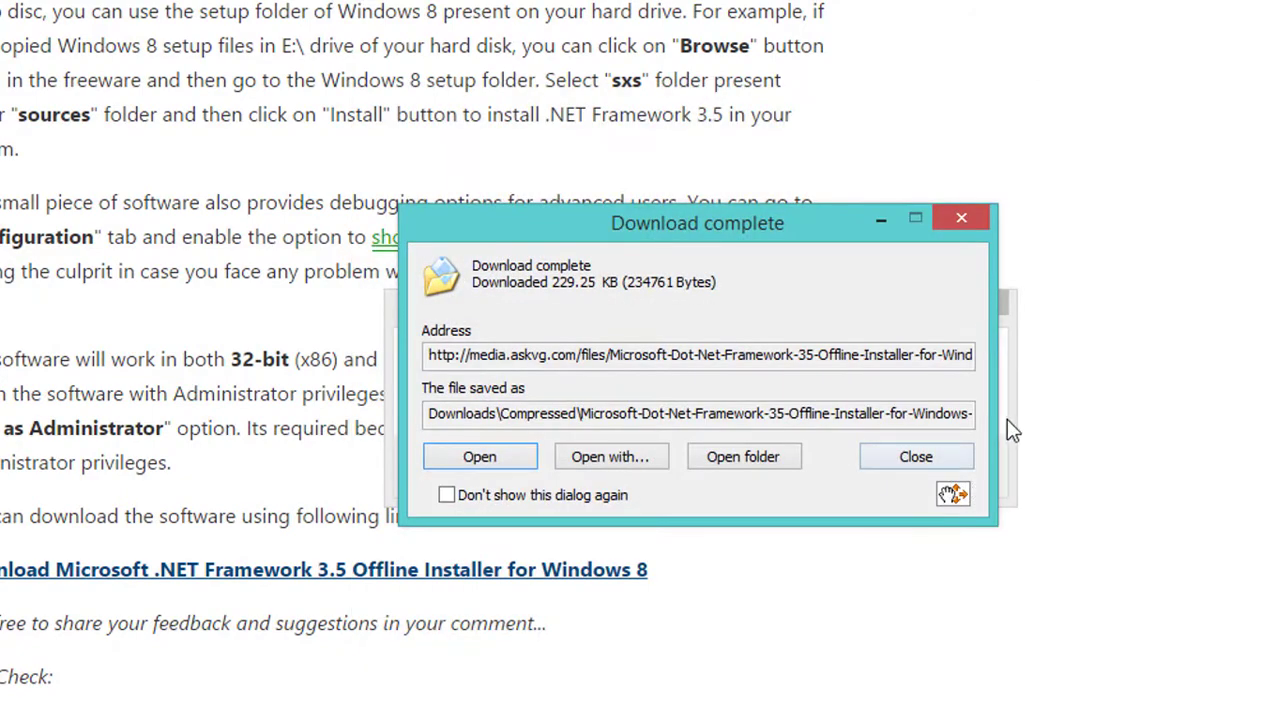
Move the downloaded installer zip from the Compressed folder onto the desktop
click(742, 456)
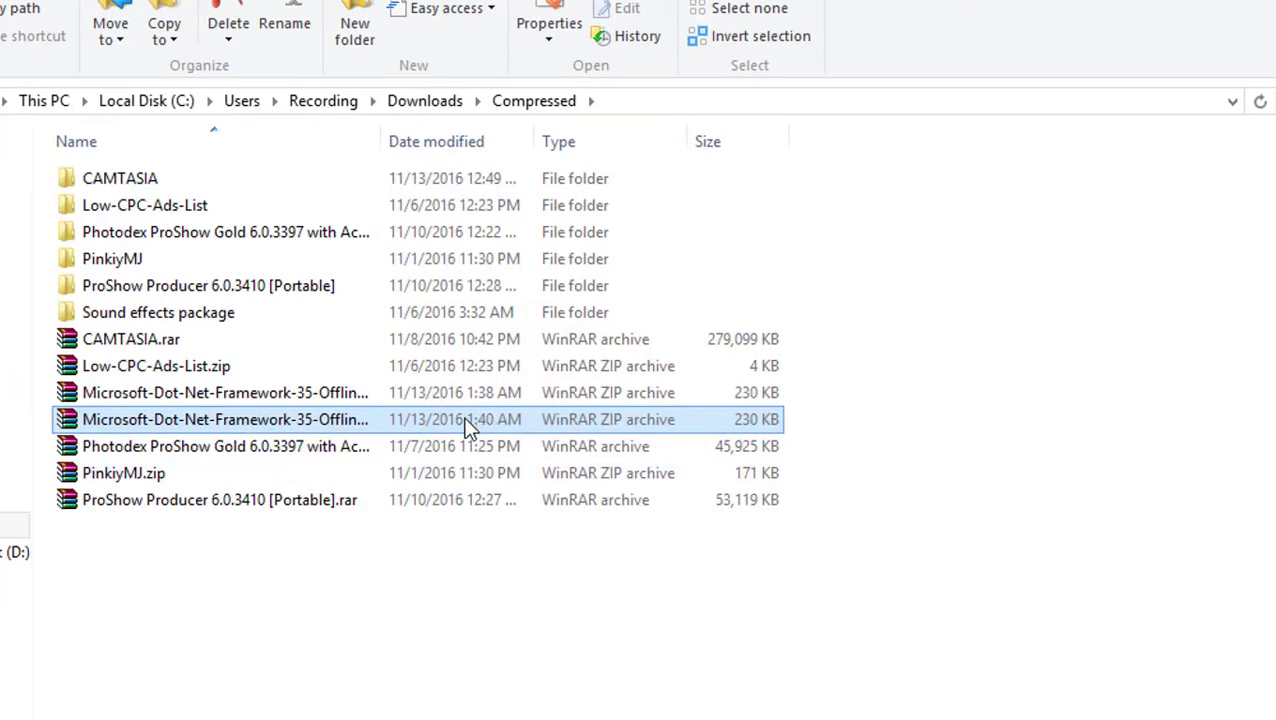
right_click(470, 425)
click(566, 655)
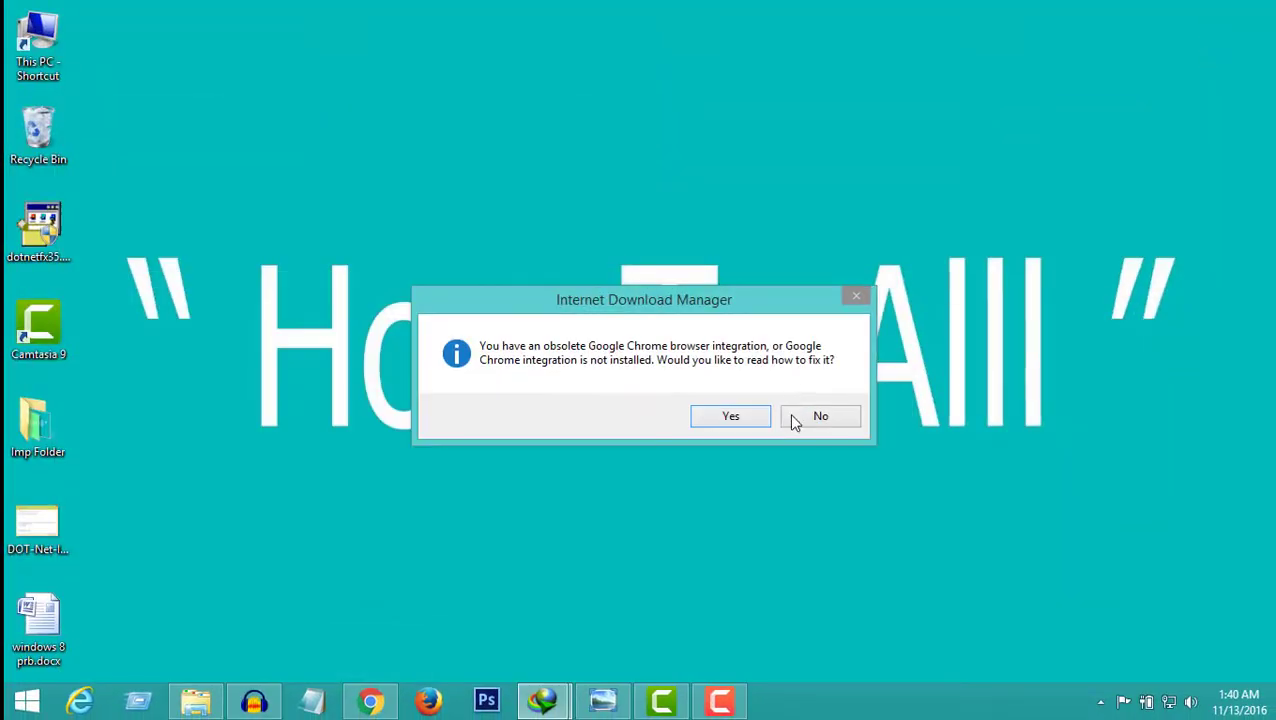
click(820, 418)
right_click(280, 201)
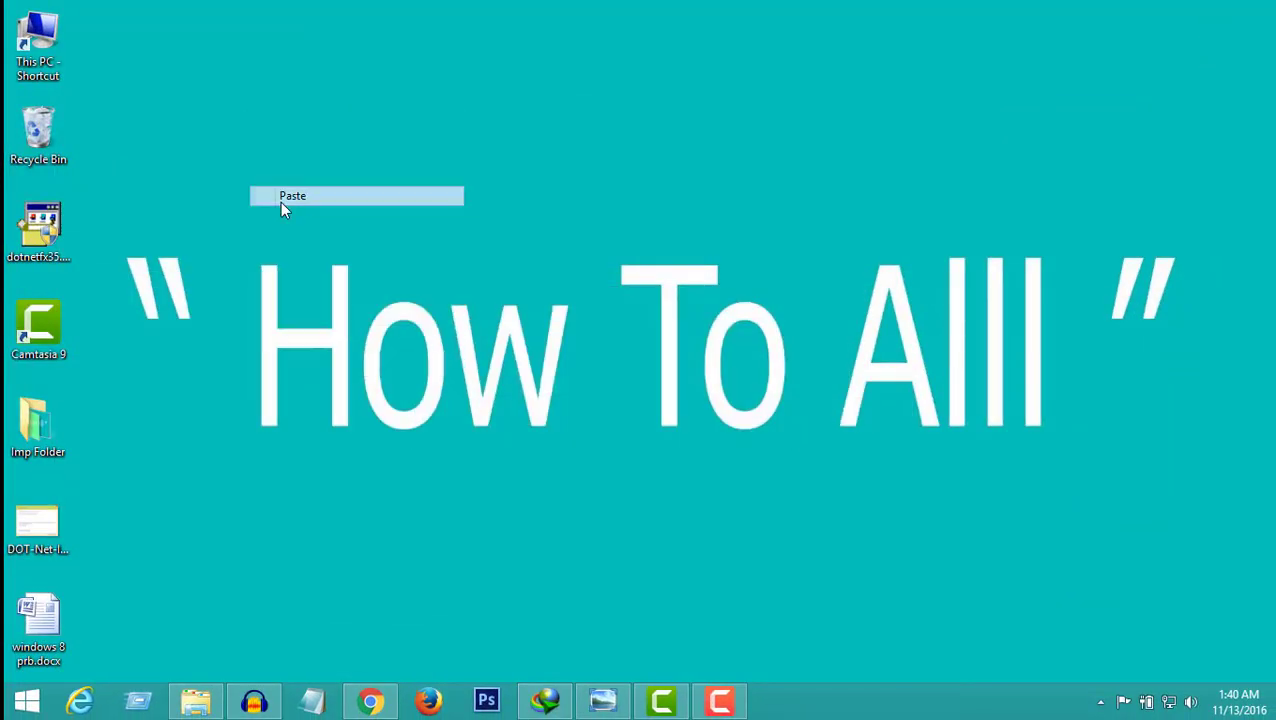
click(285, 196)
Extract the zip on the desktop and check the installer application inside its folder
right_click(119, 107)
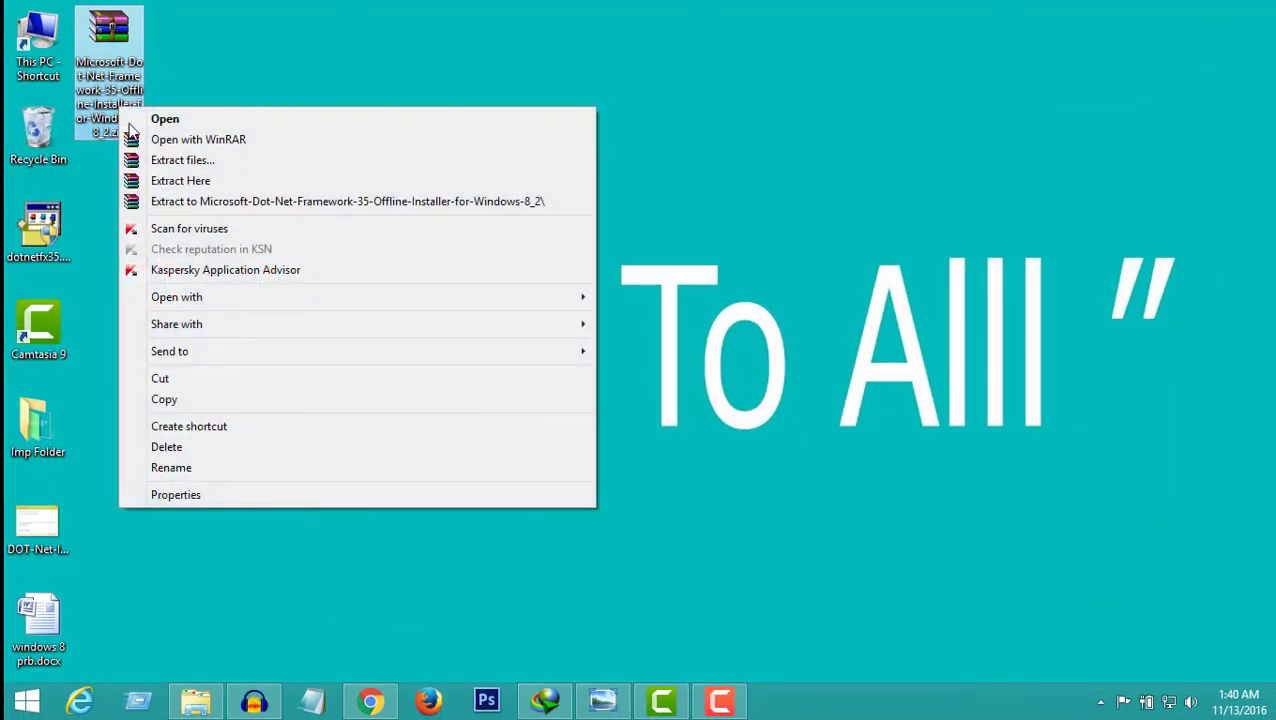
click(178, 180)
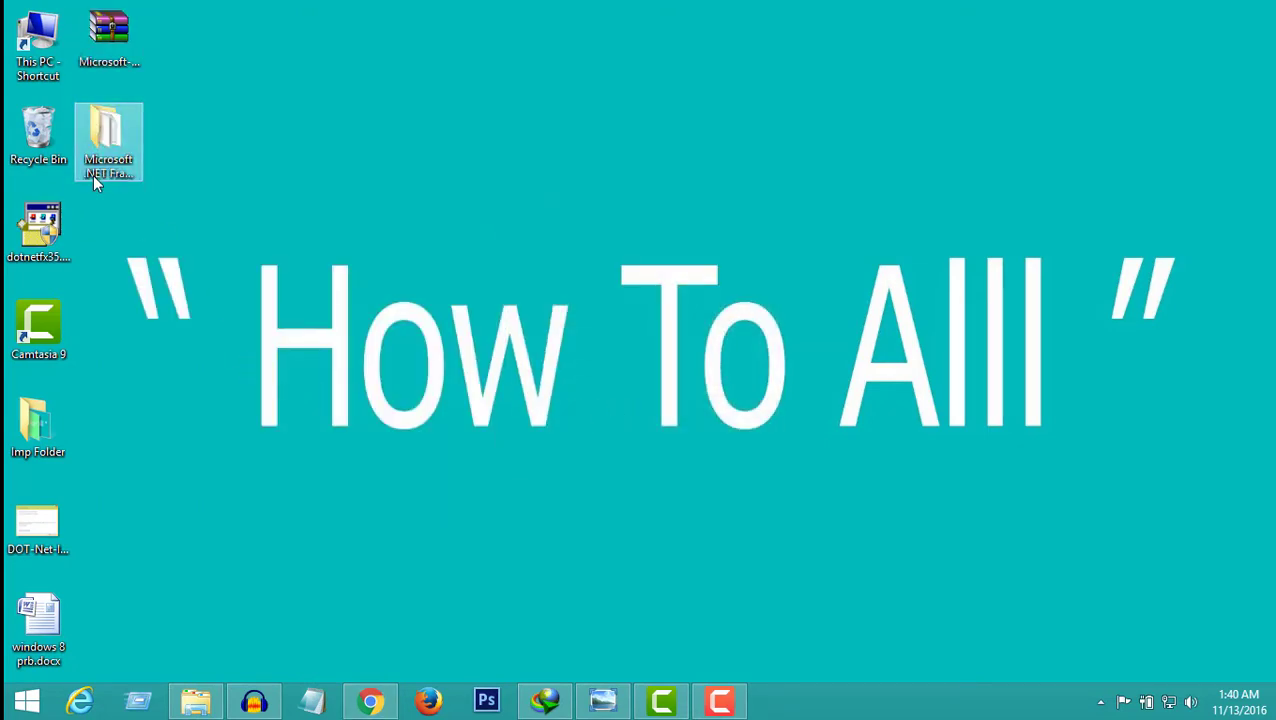
double_click(93, 174)
click(348, 288)
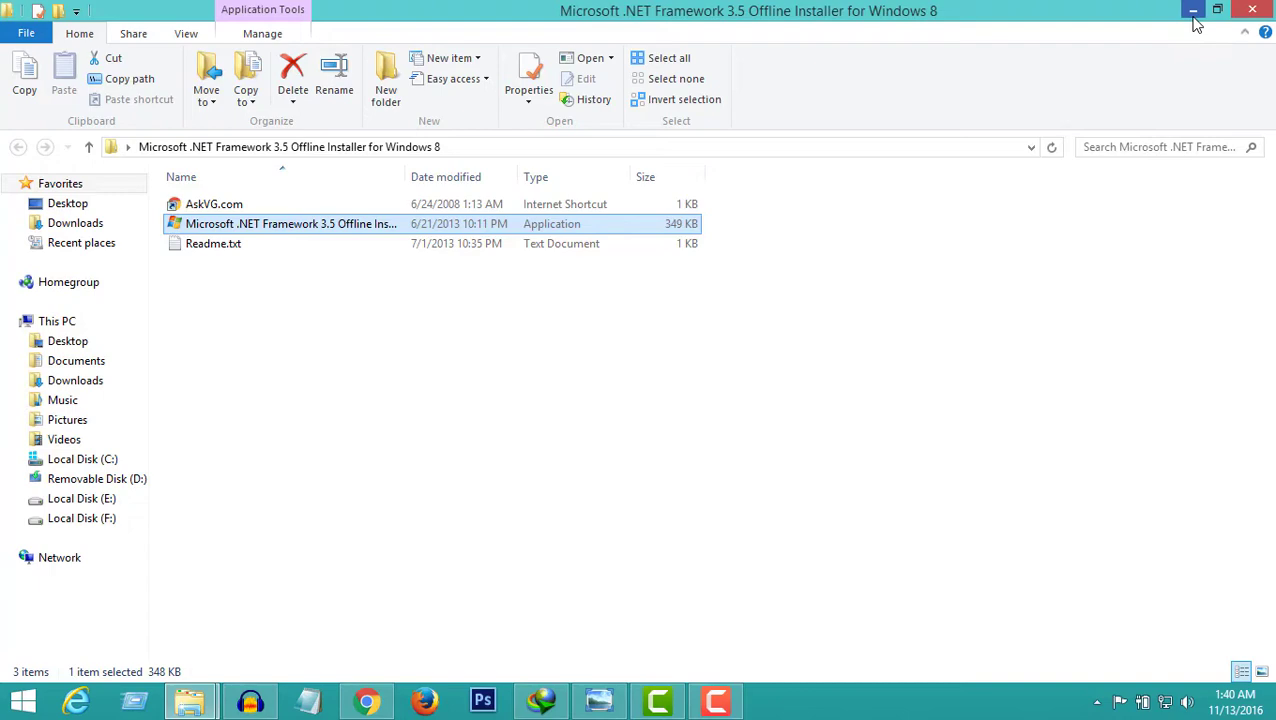
click(1193, 15)
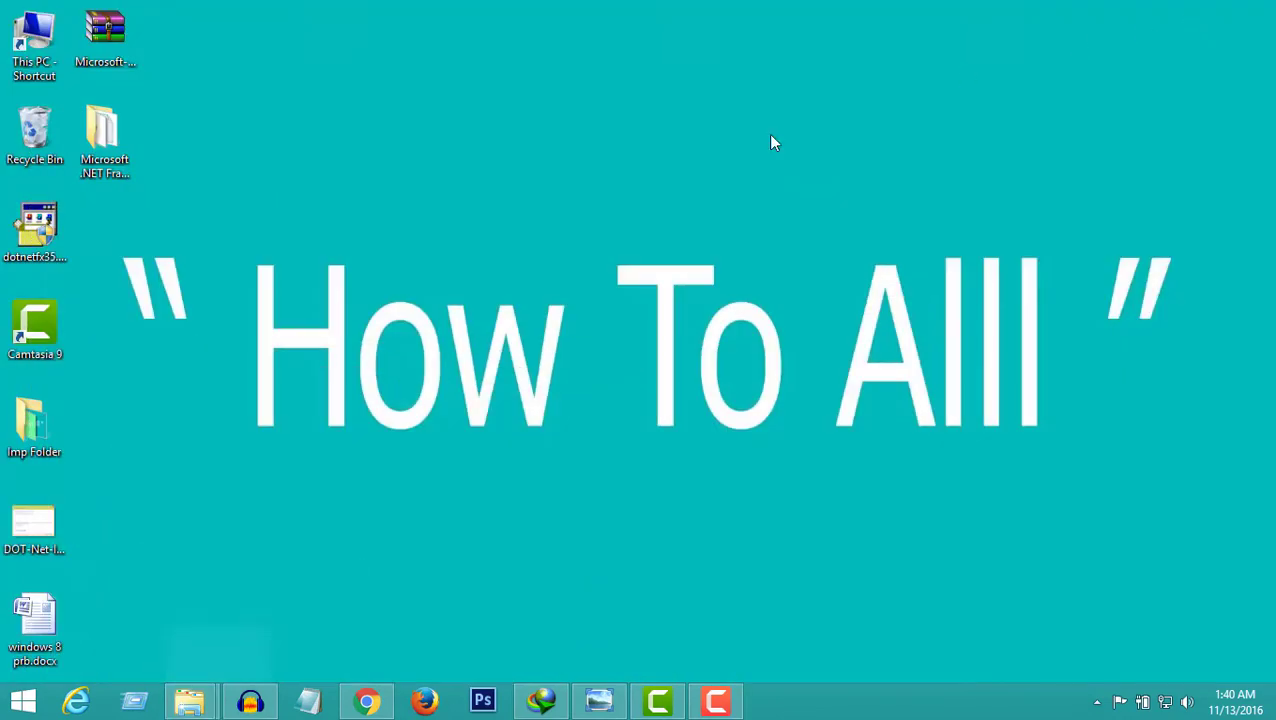
Check Removable Disk (D:) in This PC, then reopen the extracted installer folder maximized
double_click(54, 47)
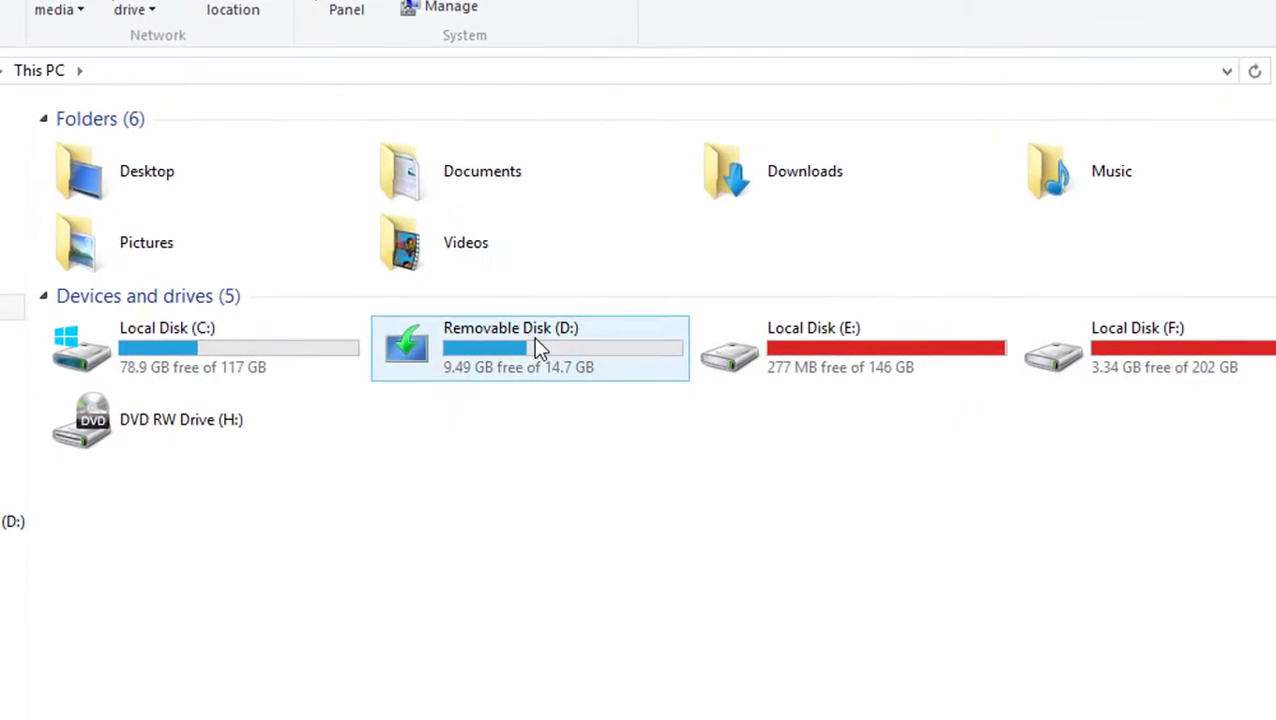
click(540, 347)
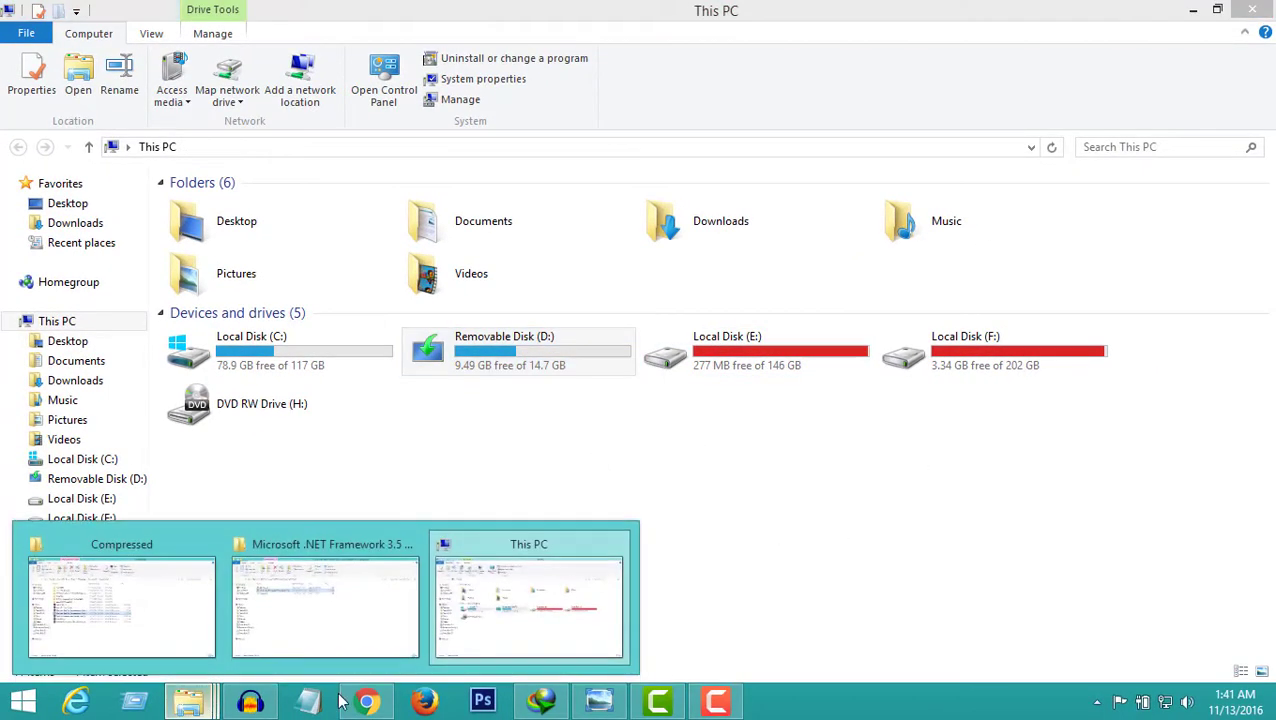
click(1191, 12)
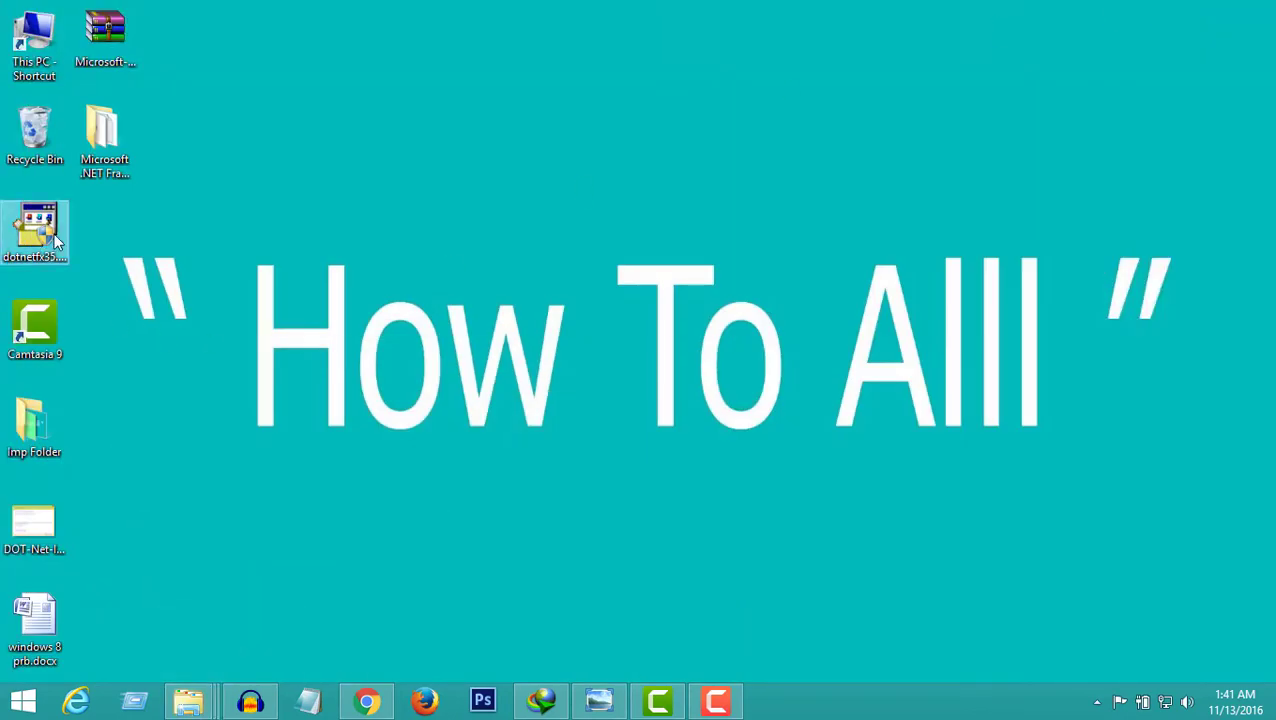
double_click(109, 130)
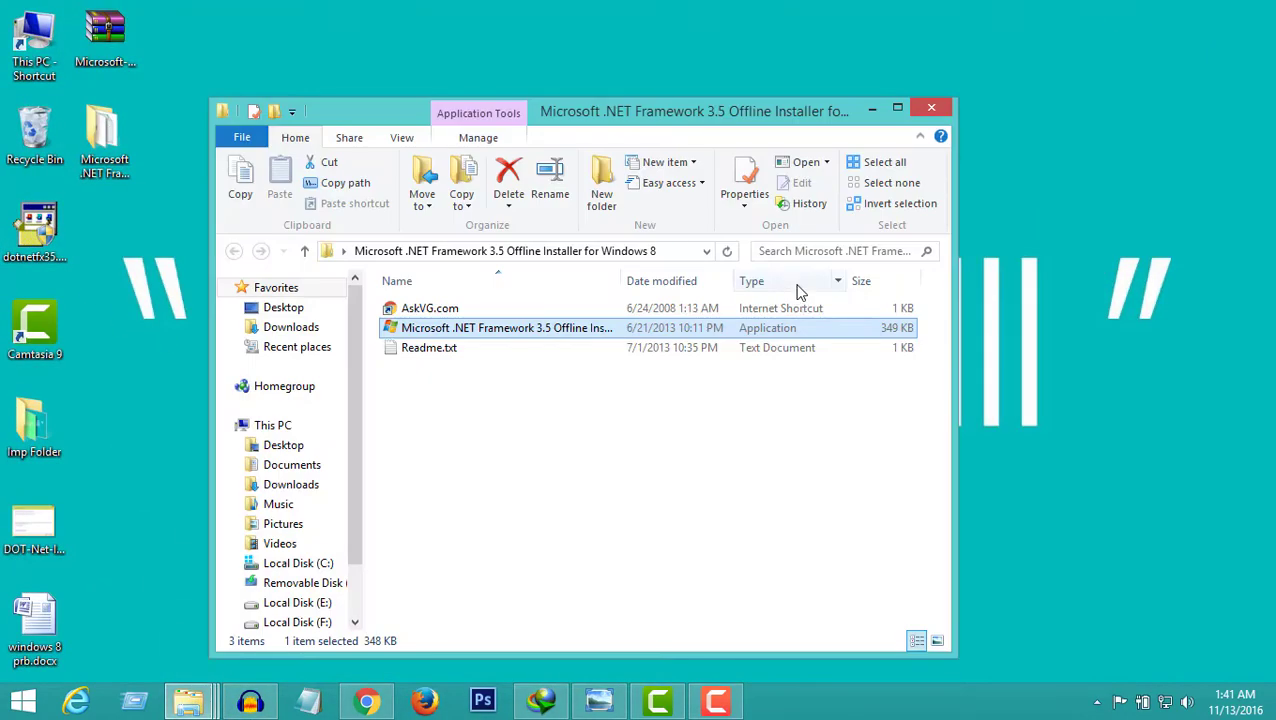
double_click(898, 108)
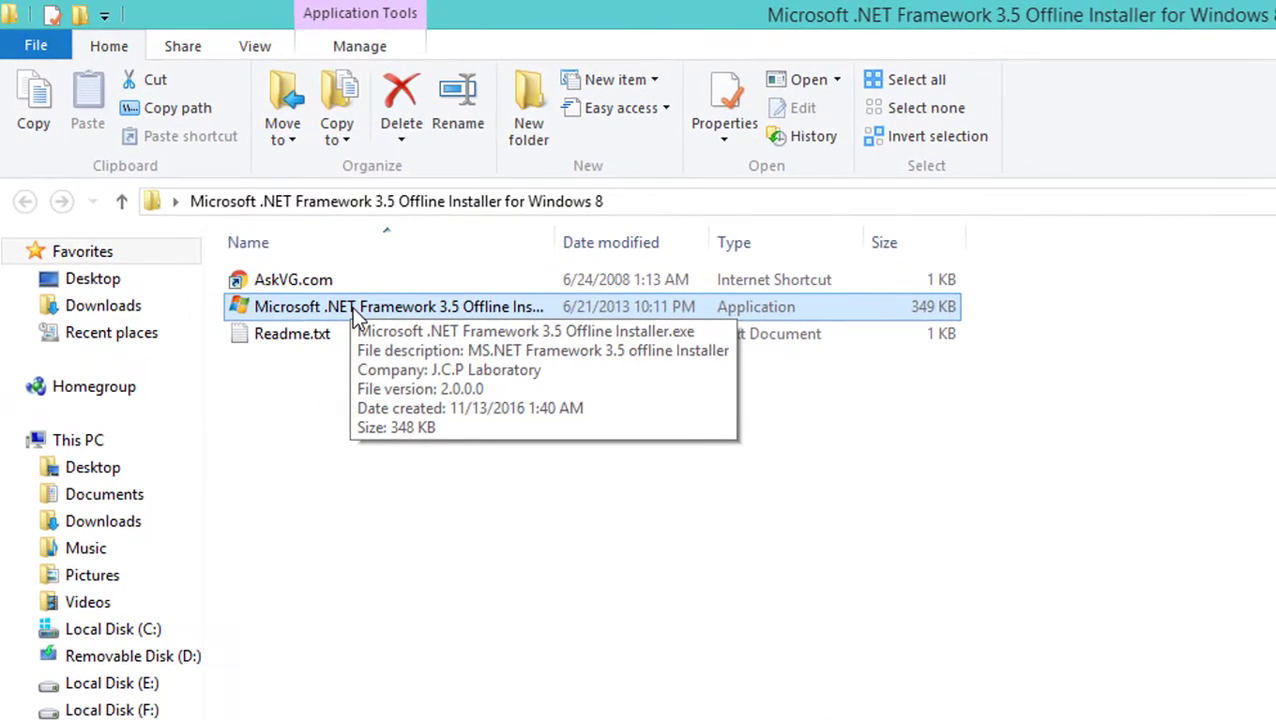
Run the offline installer as administrator and bring it in front of a maximized This PC
right_click(355, 316)
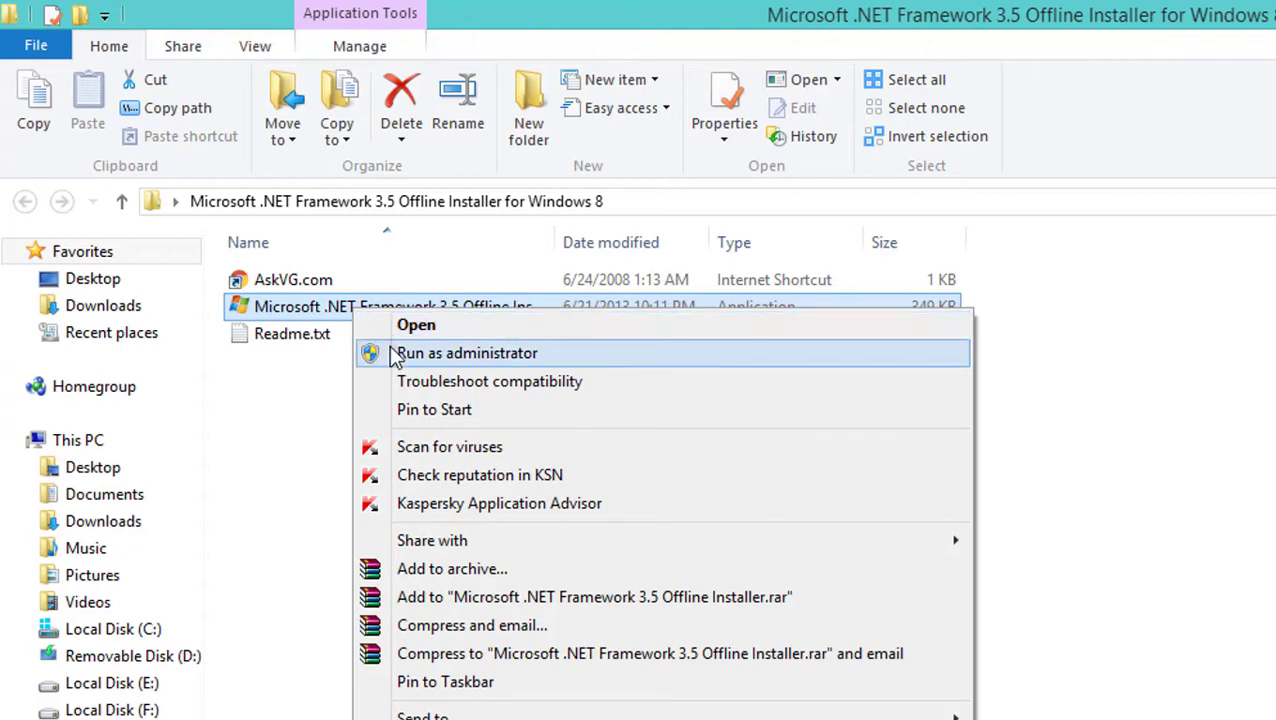
click(449, 355)
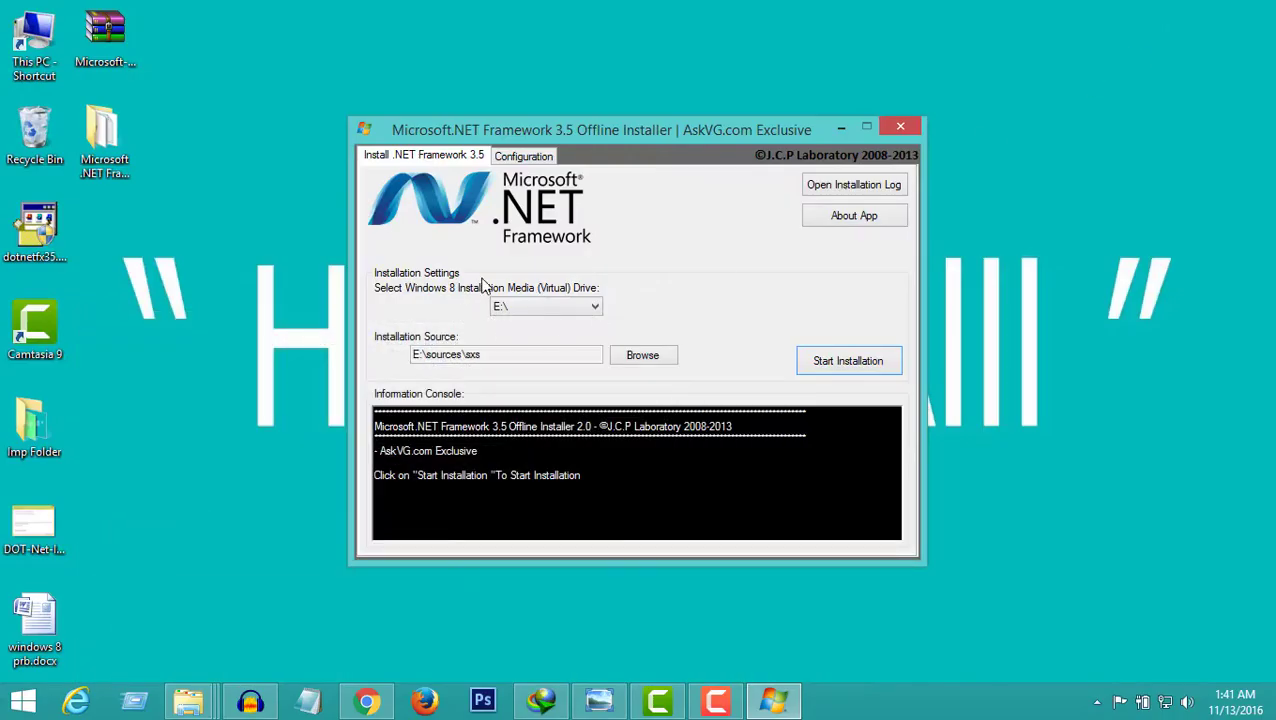
double_click(54, 66)
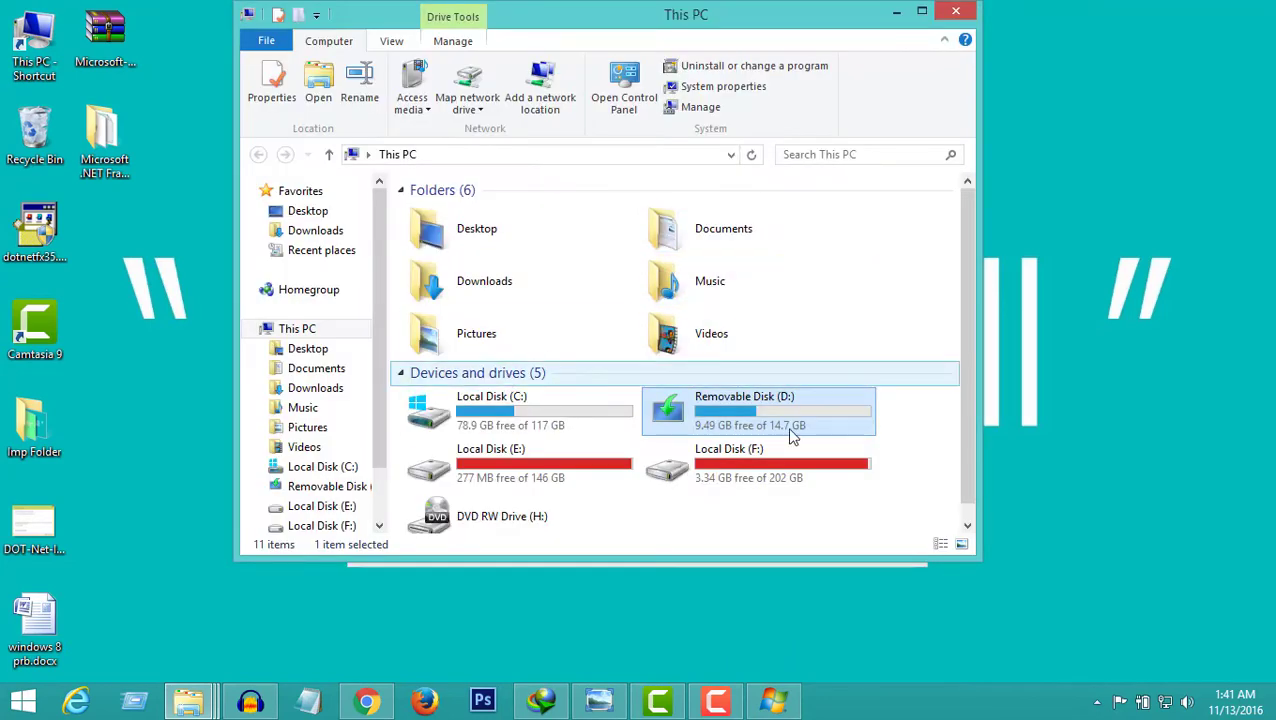
click(922, 14)
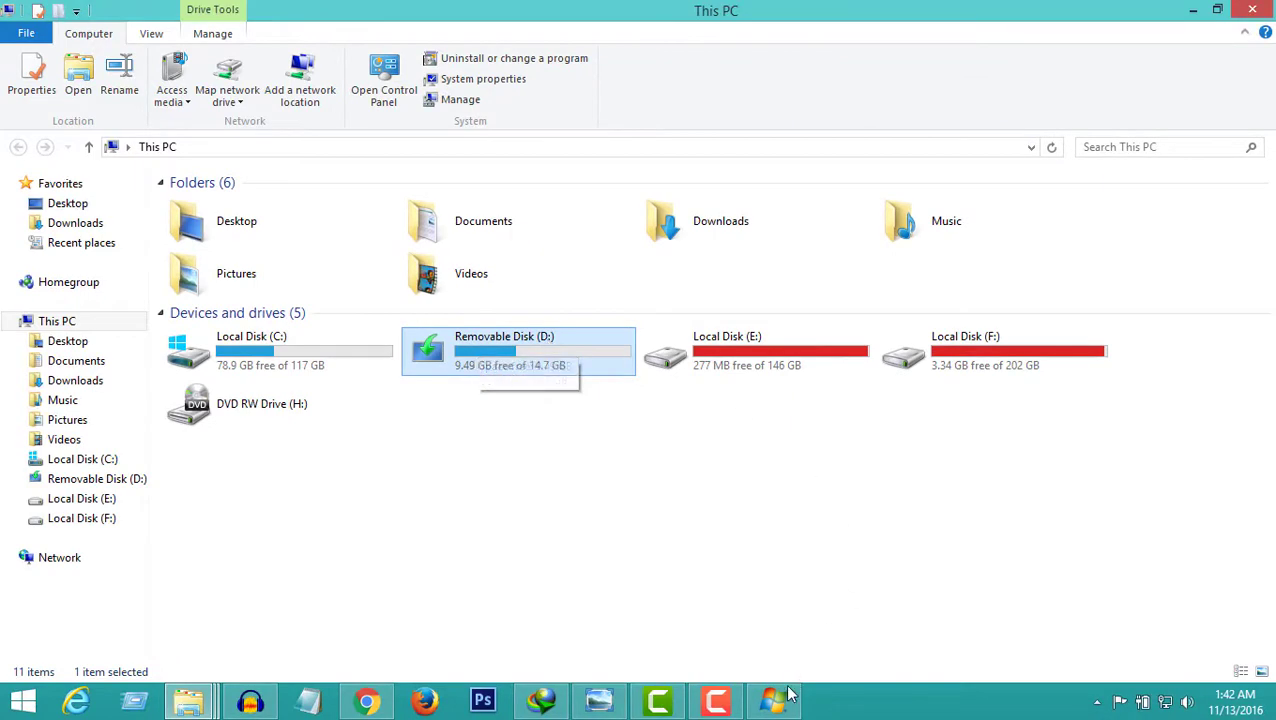
click(775, 702)
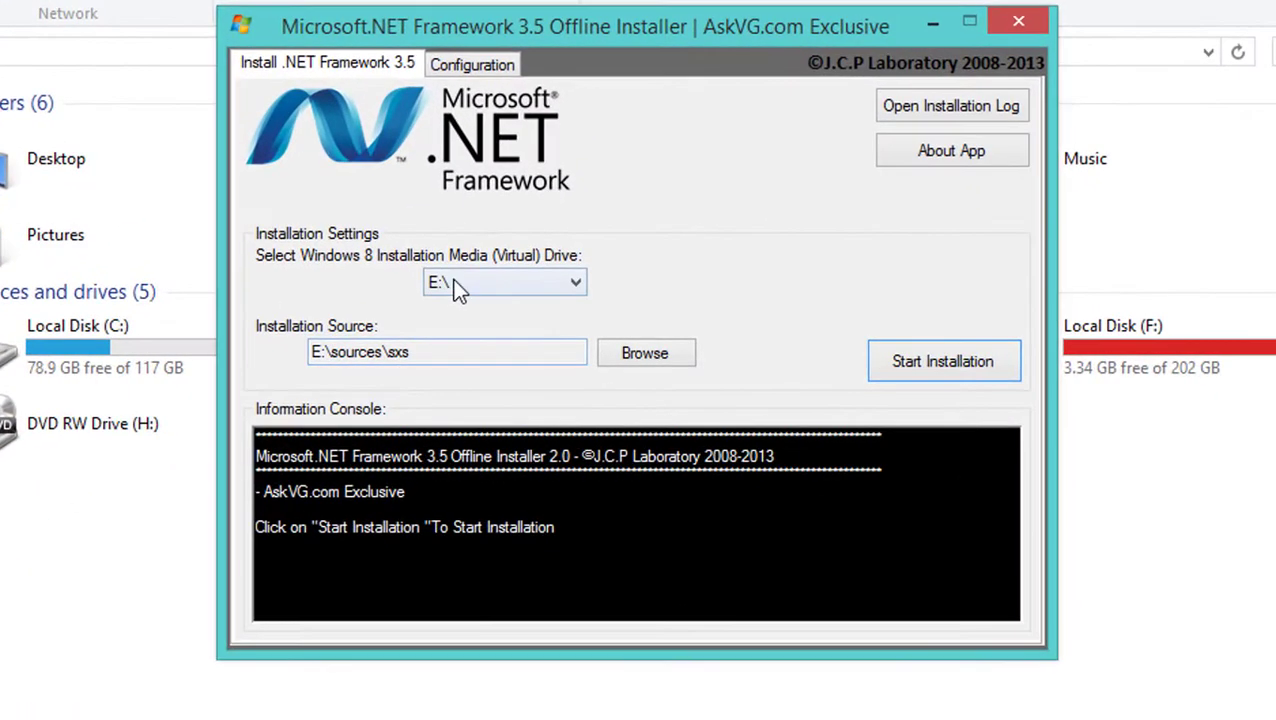
Install .NET Framework 3.5 using D:\ as installation media and confirm the success message
click(477, 292)
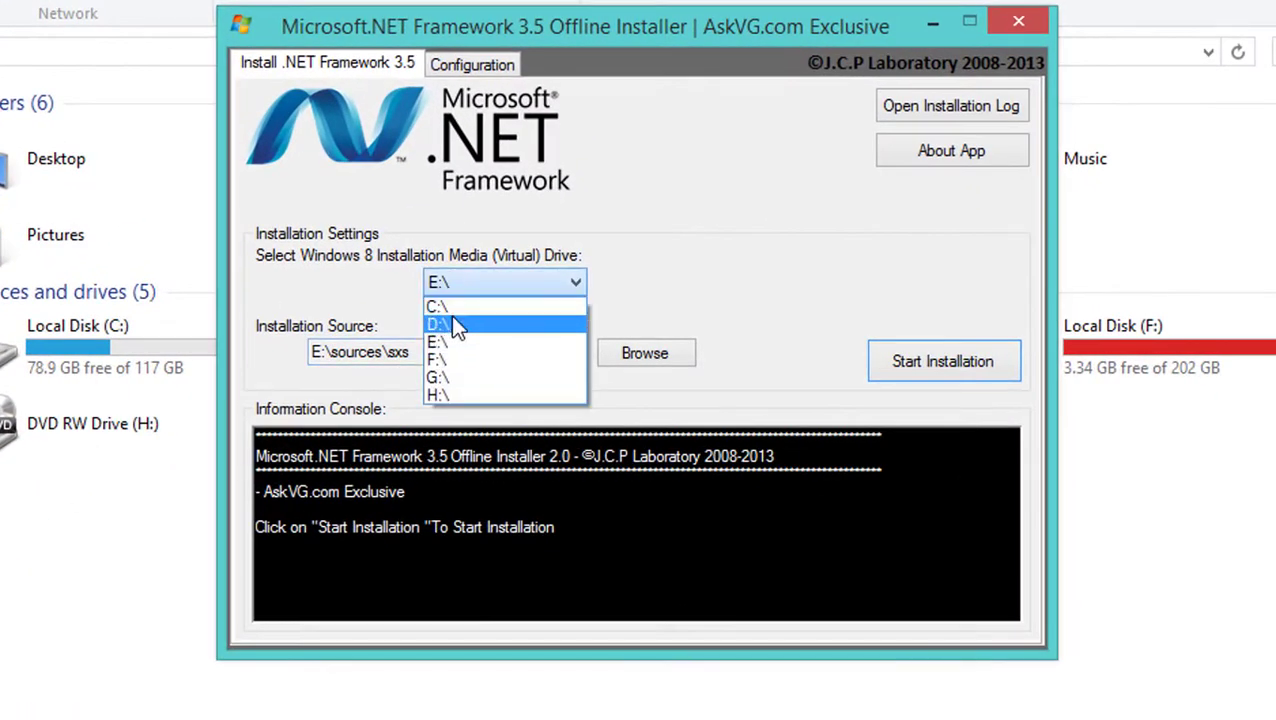
click(472, 325)
click(338, 352)
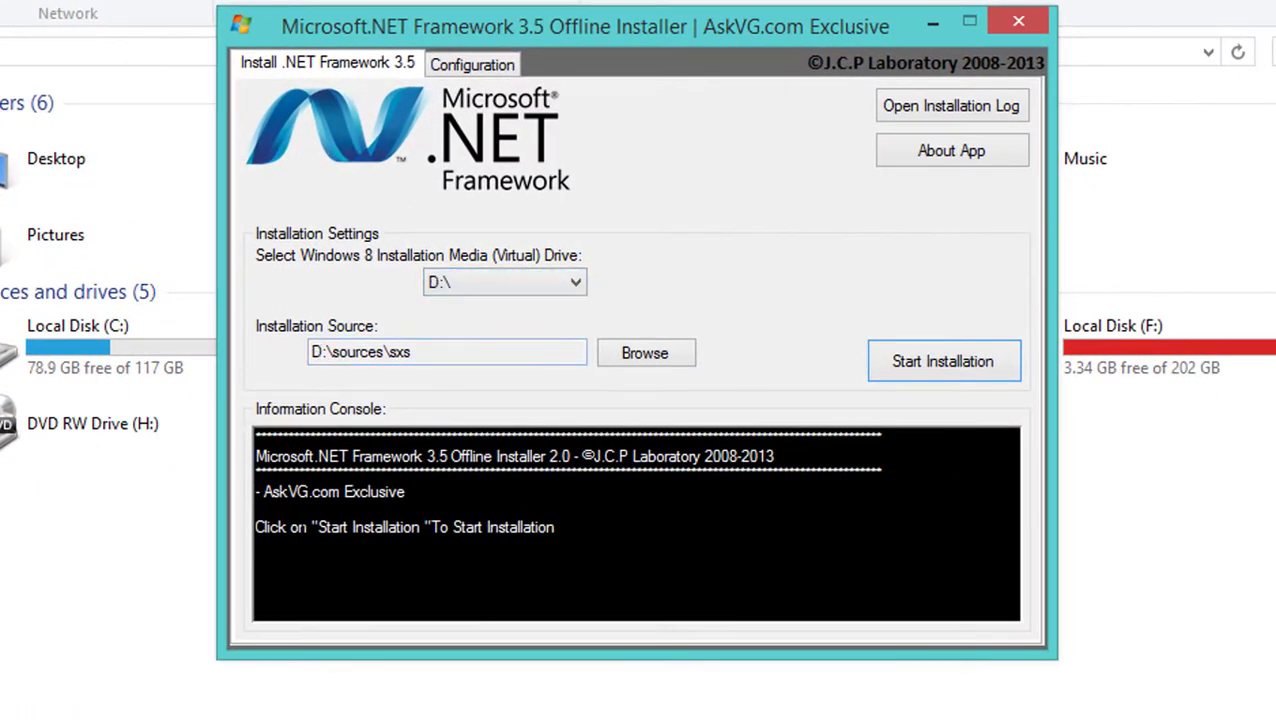
click(914, 368)
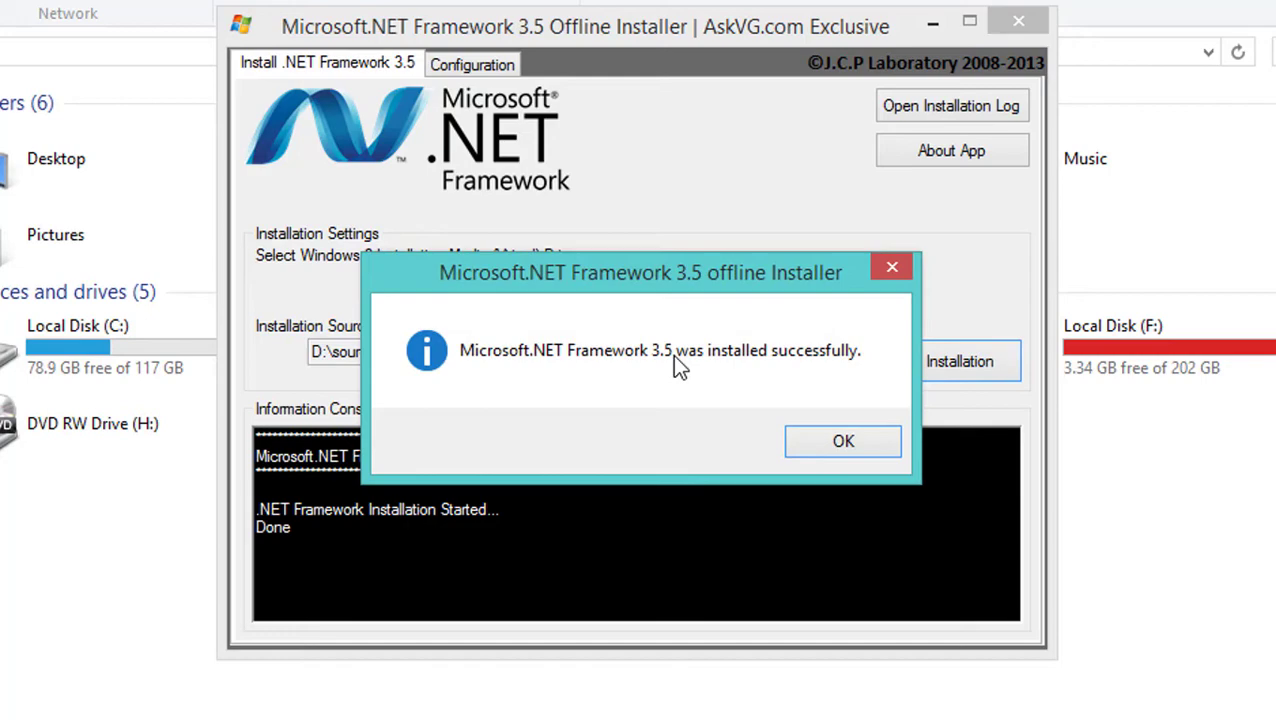
click(841, 446)
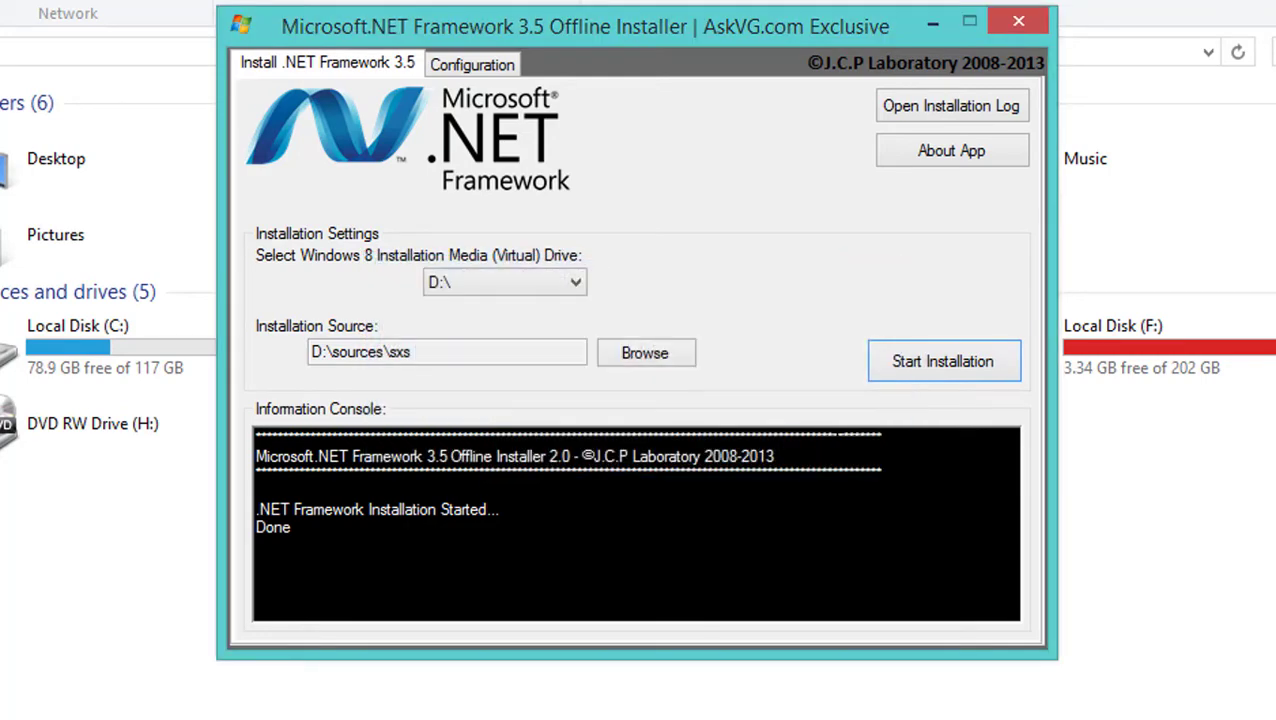